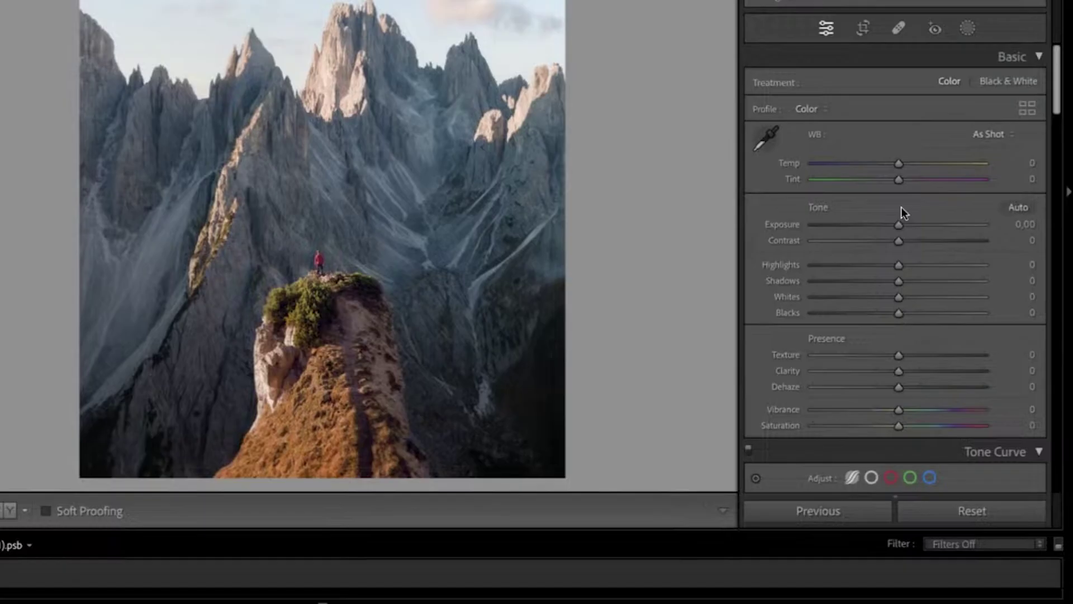
- Add a linear gradient over the sky, lower its exposure to about -1.39, and shift it over the peaks
scroll(901, 207, "down", 5)
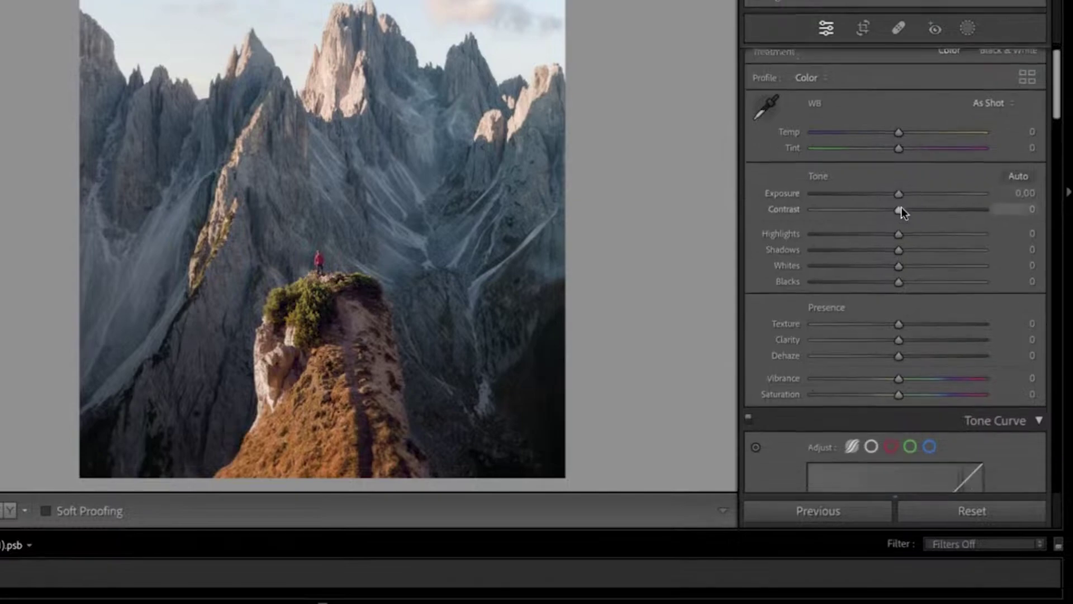
scroll(902, 207, "down", 8)
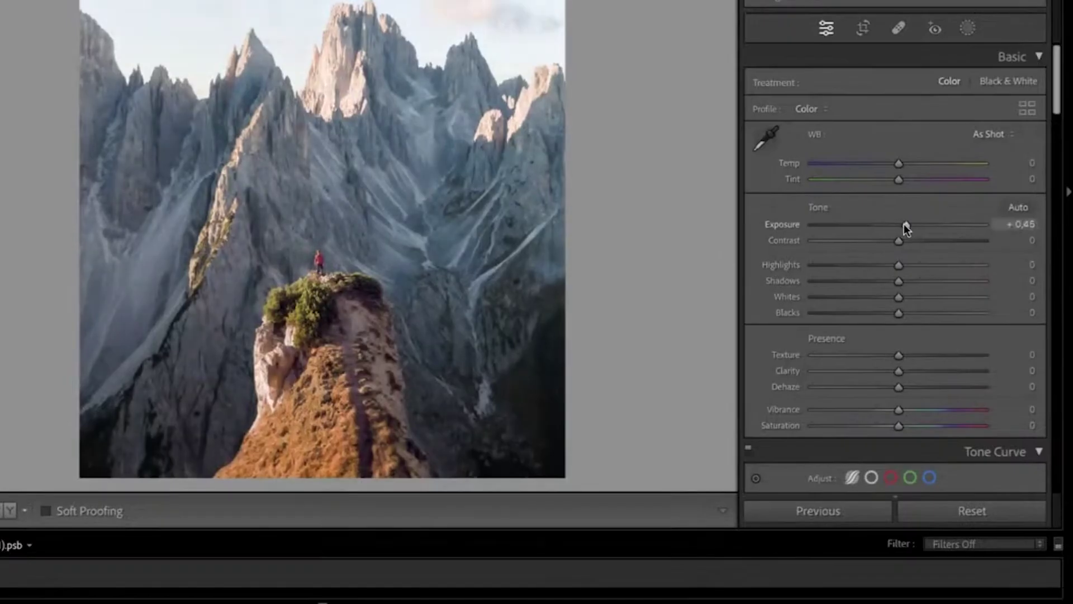
left_click_drag(904, 223, 904, 224)
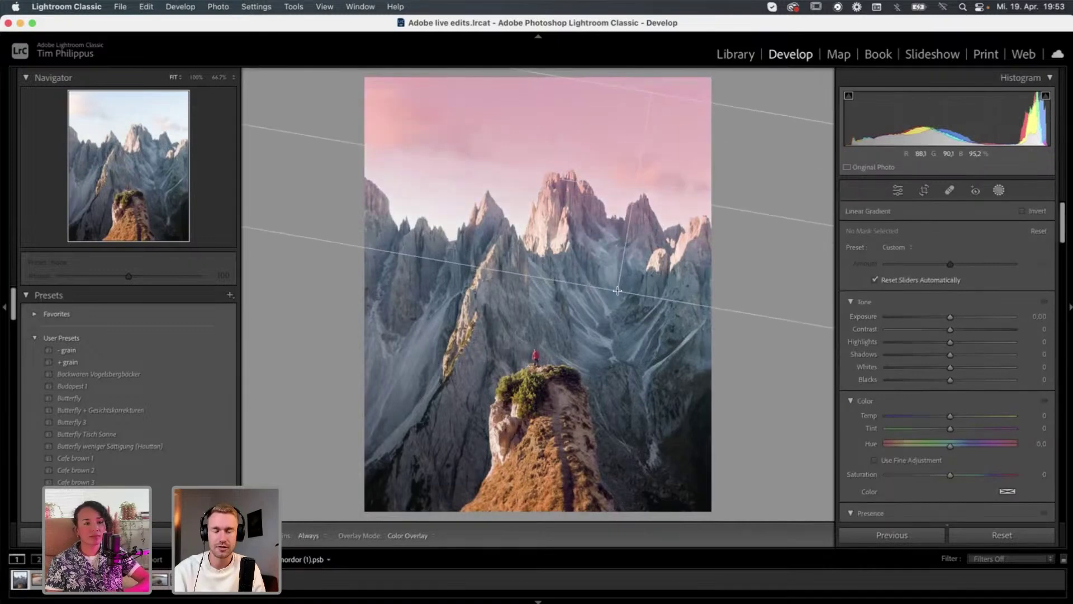
left_click(634, 190)
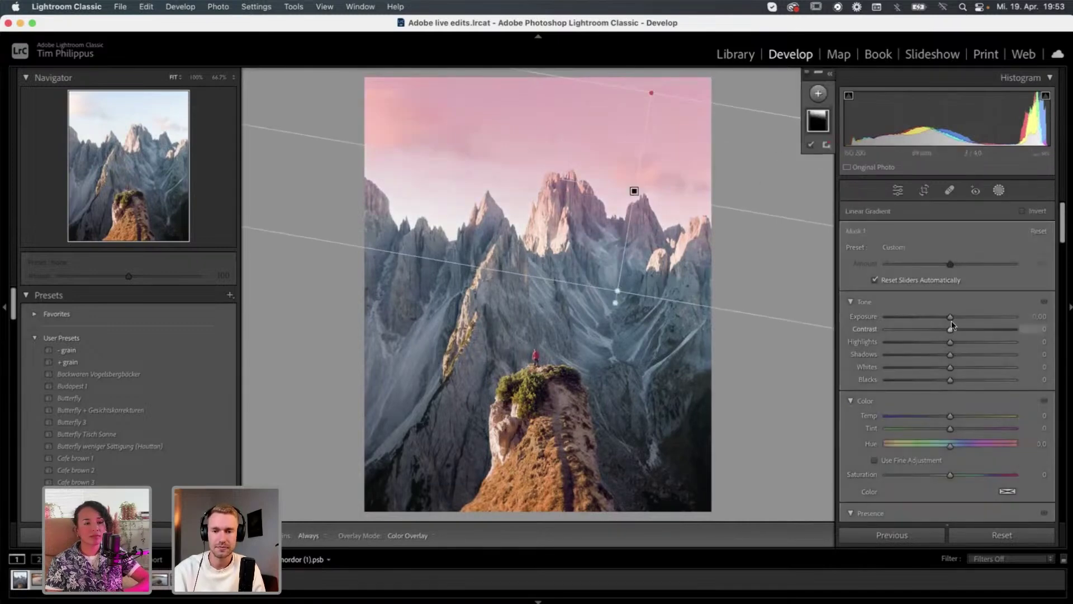
left_click_drag(951, 317, 928, 320)
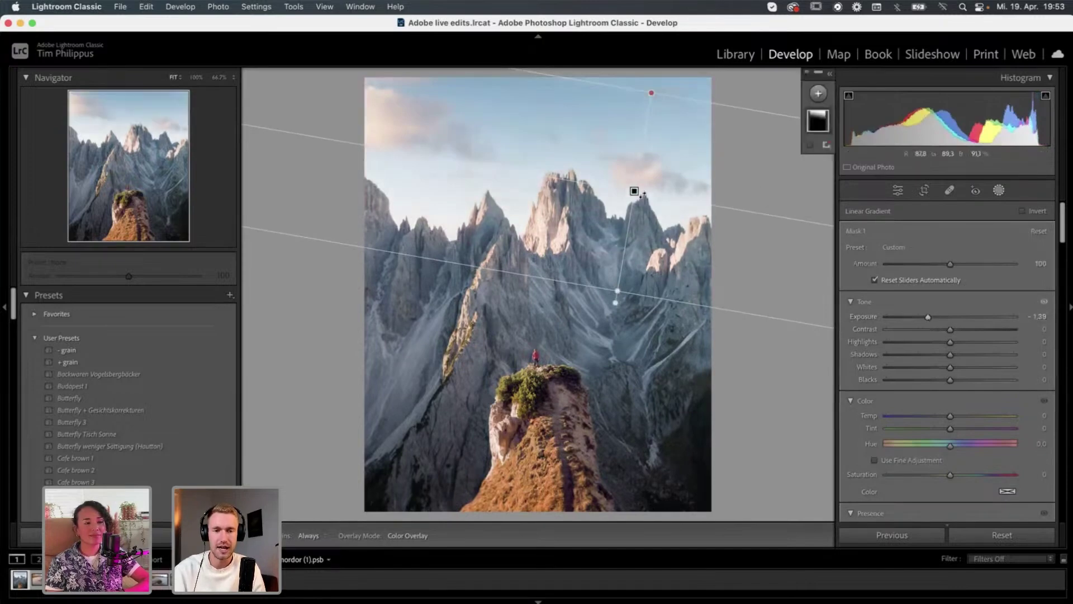
left_click_drag(643, 194, 656, 217)
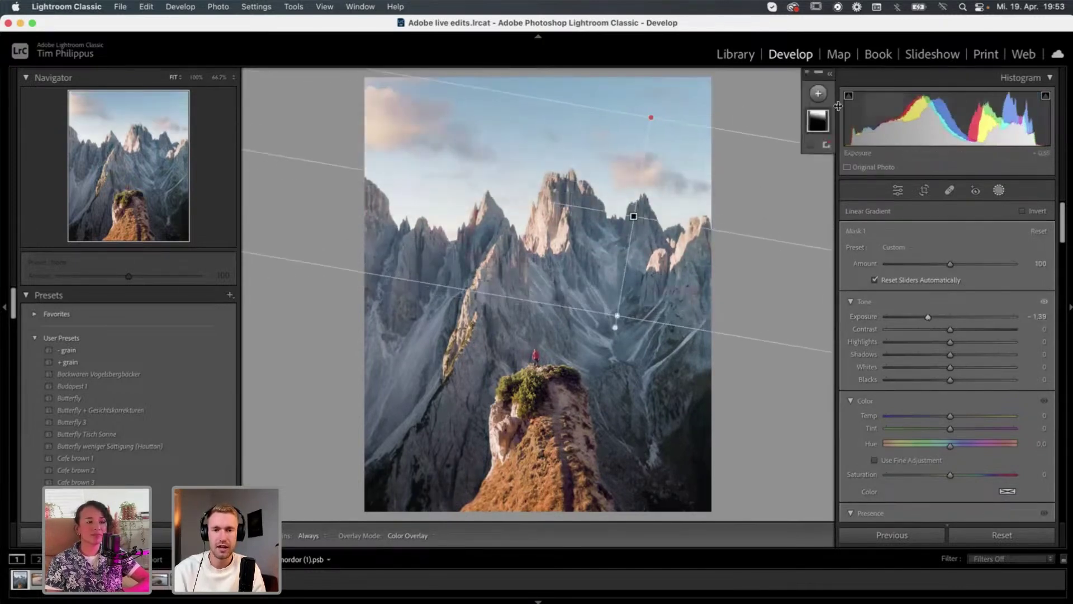
key("shift+w")
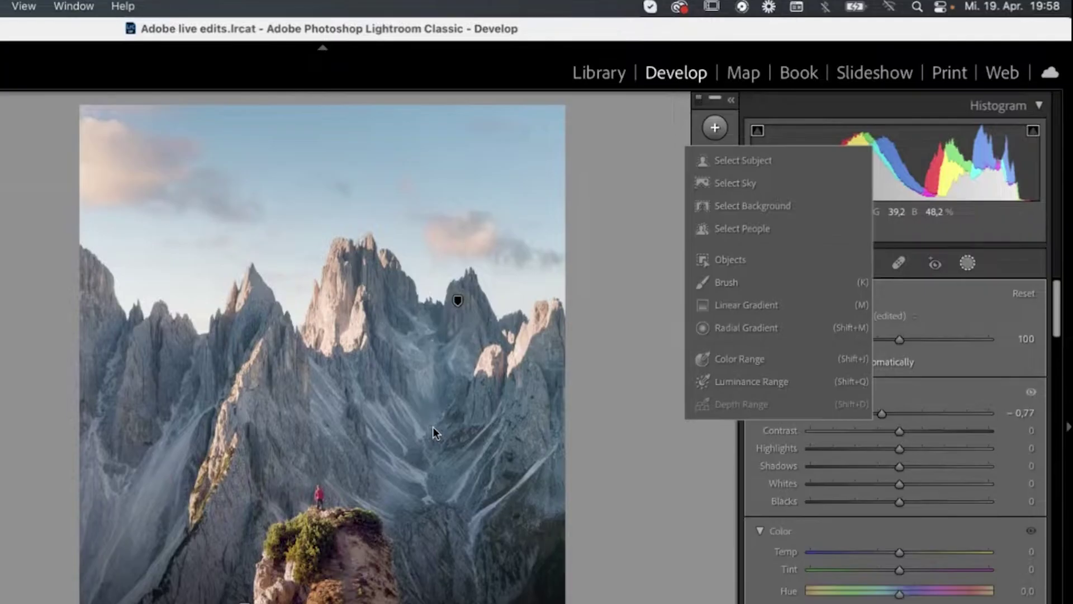
- Draw a radial gradient ellipse, rotating and reshaping it to cover the left ridge
left_click(761, 284)
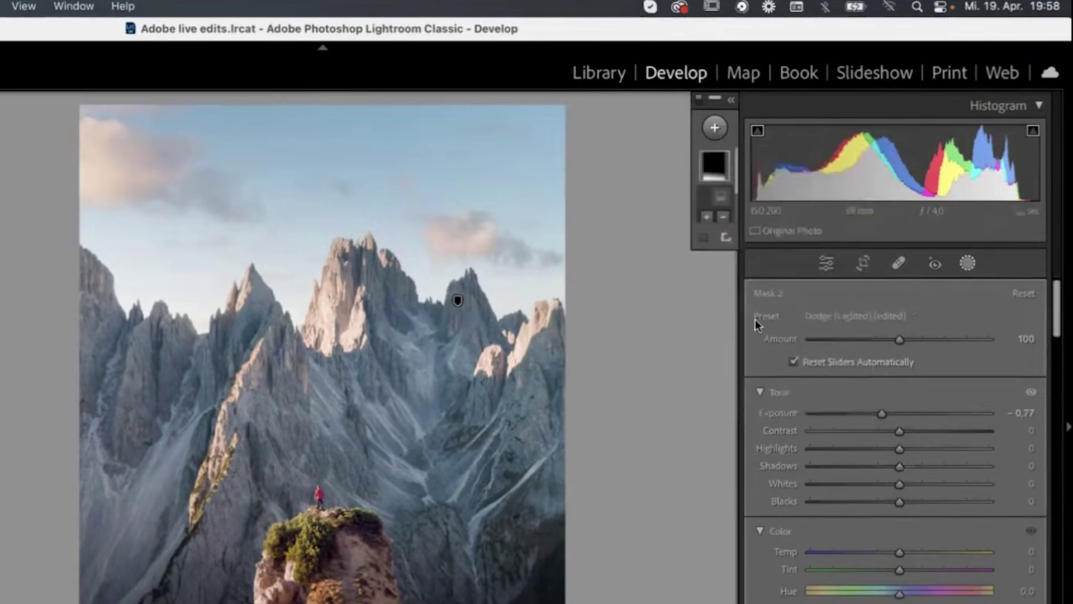
key("shift+m")
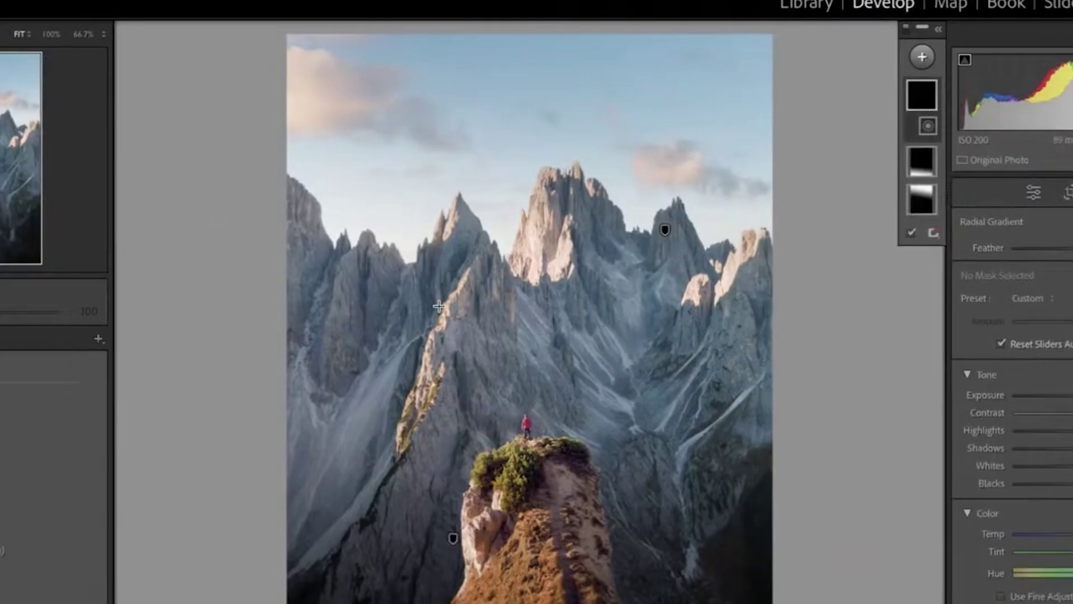
left_click_drag(9, 273, 184, 351)
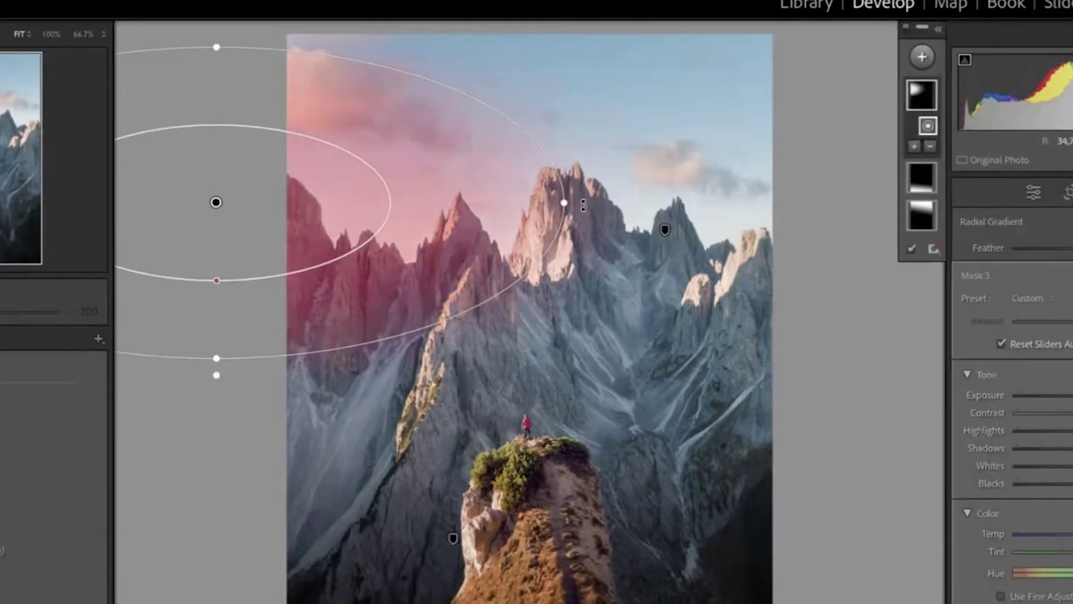
left_click_drag(579, 203, 545, 404)
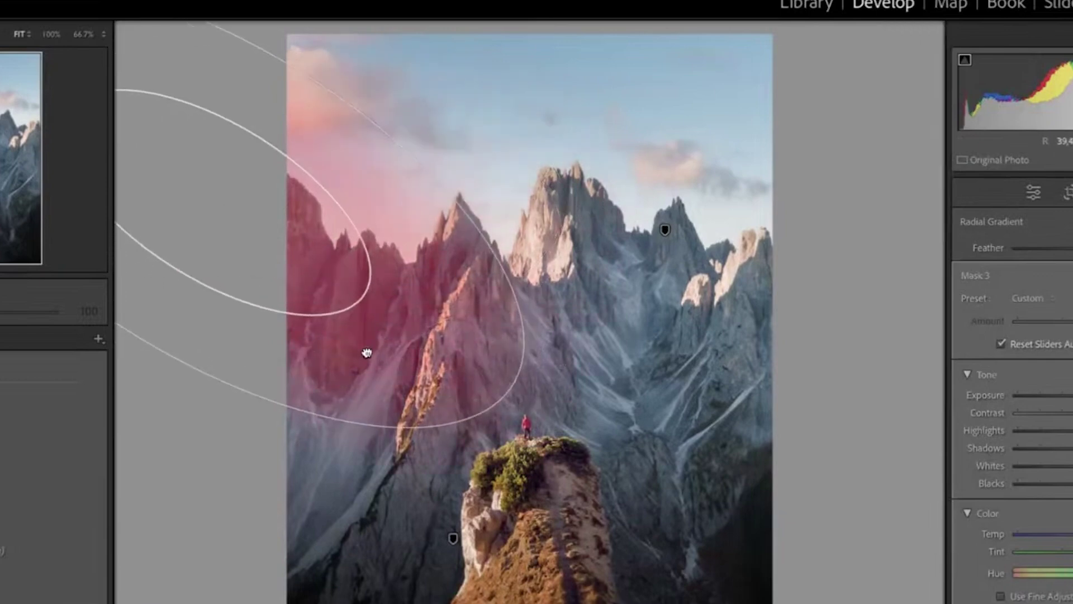
left_click_drag(364, 352, 408, 399)
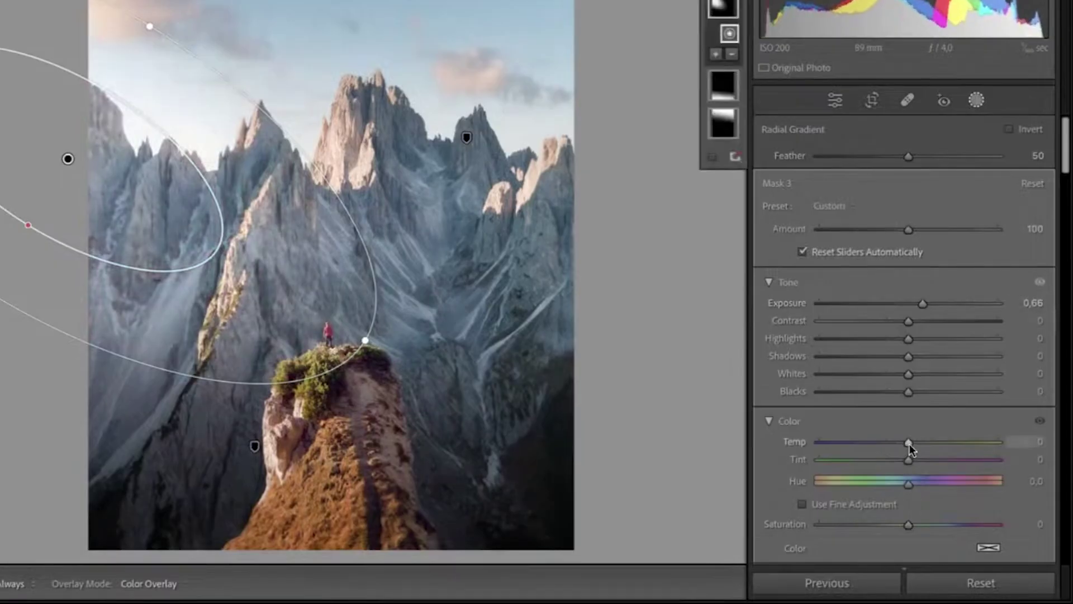
- Set the radial mask to Exposure 0.66, Temp 13, Clarity -16 and Blacks -15
left_click_drag(910, 443, 925, 441)
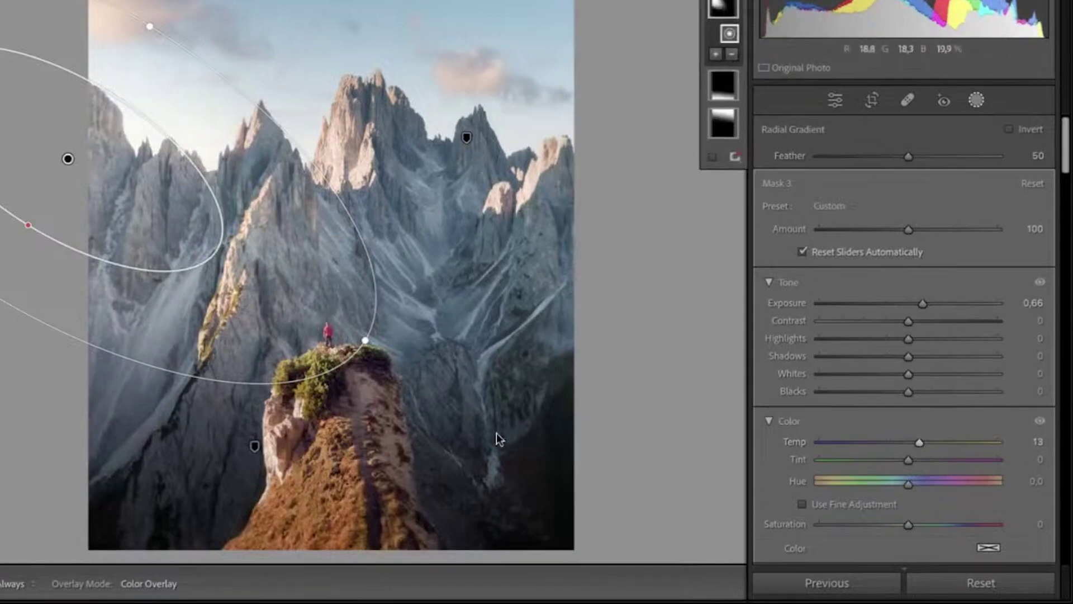
scroll(898, 508, "down", 5)
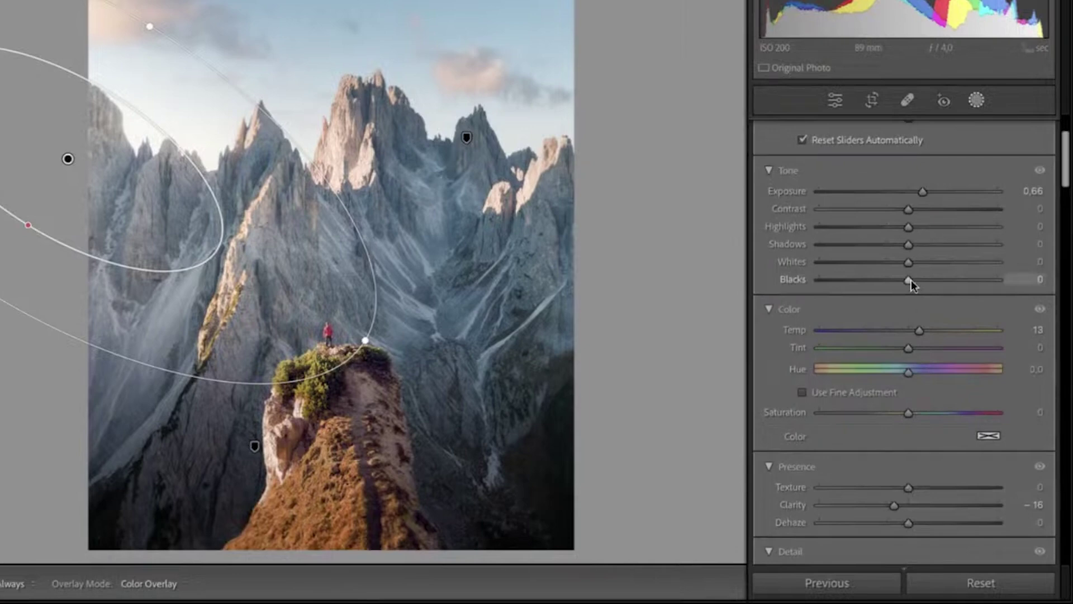
left_click_drag(911, 280, 898, 281)
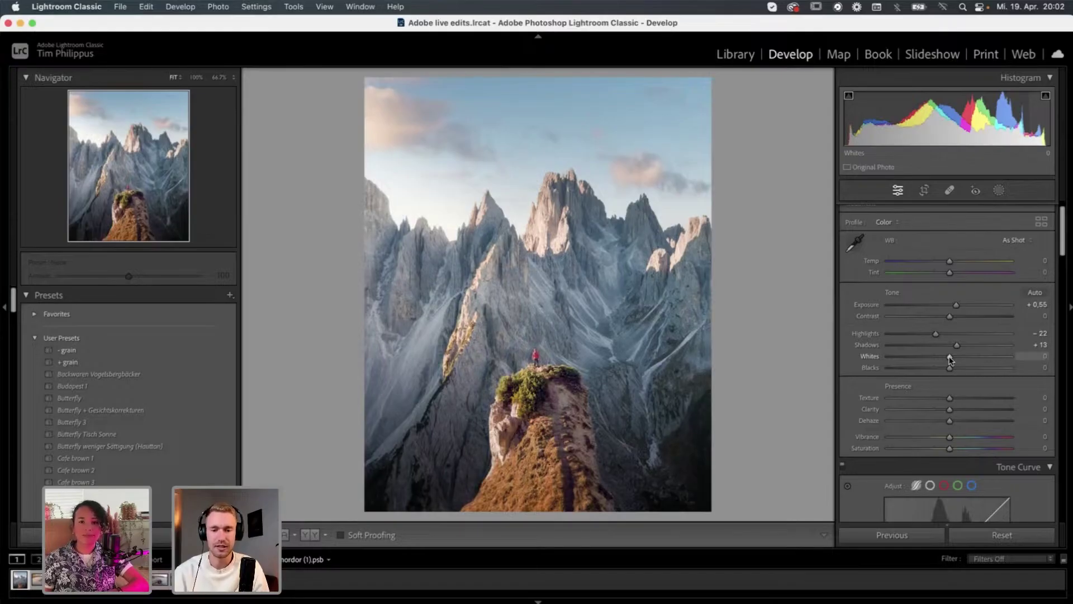
- Set the Basic panel's Whites to +18 and Blacks to -13
left_click_drag(951, 359, 961, 353)
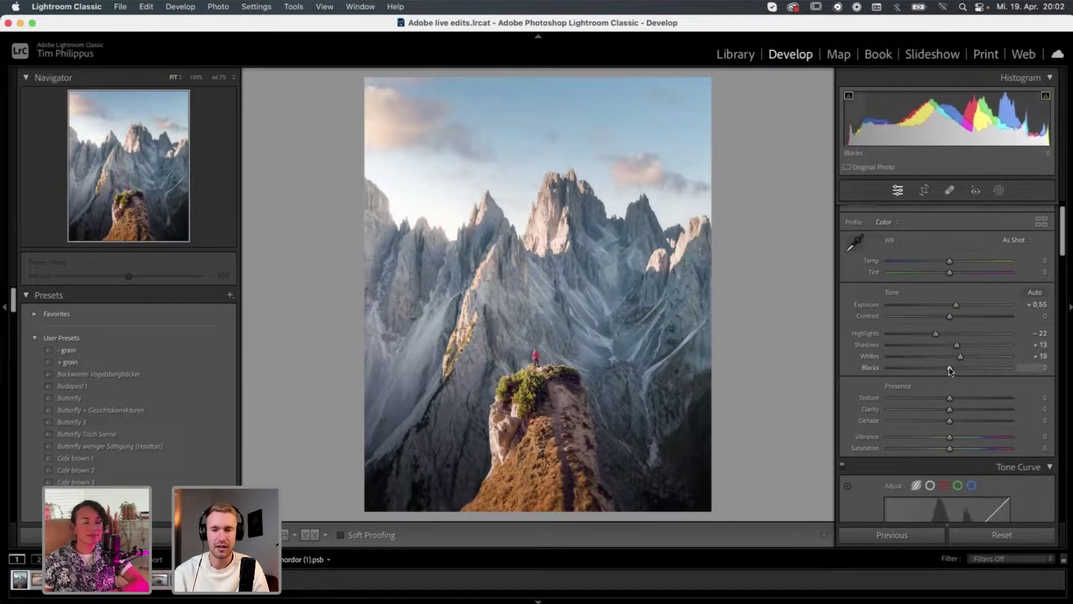
left_click_drag(946, 370, 943, 370)
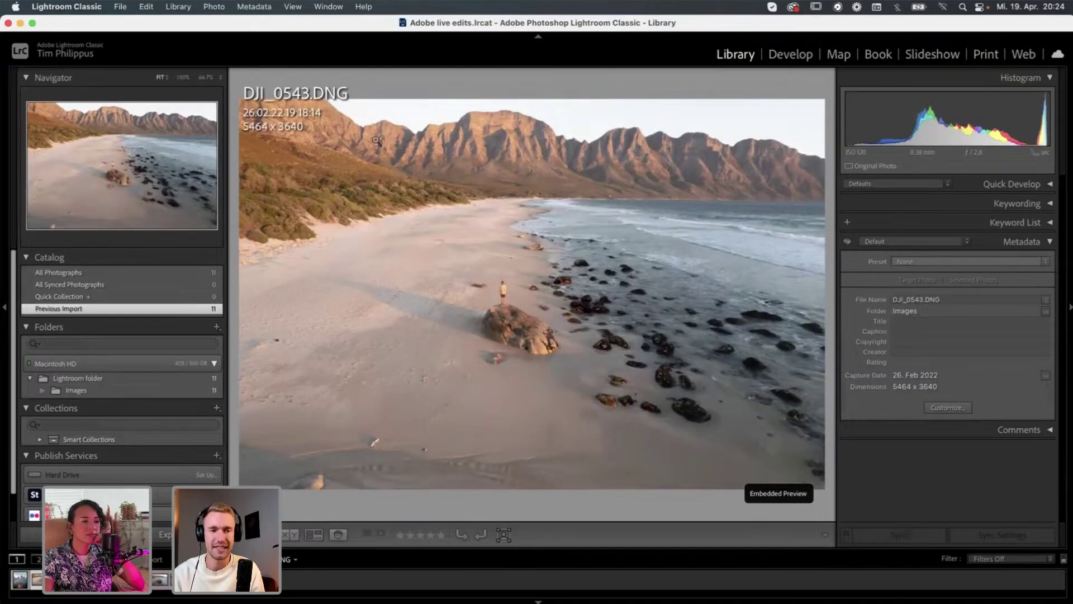
- Browse DJI_0584, DJI_0600 and DJI_0543, landing on the rock formation photo
key("Right")
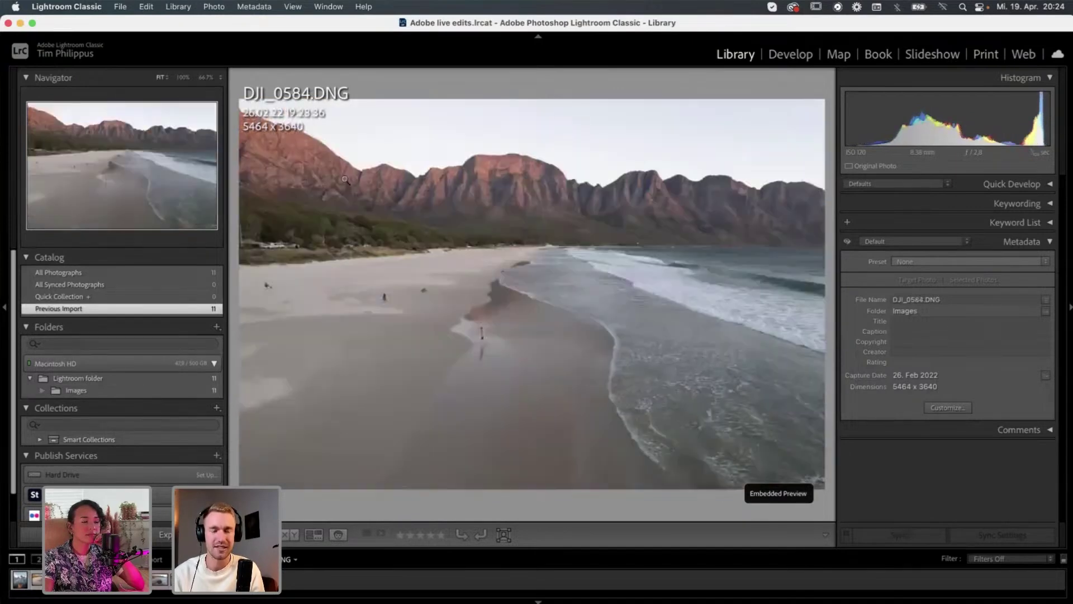
key("Right")
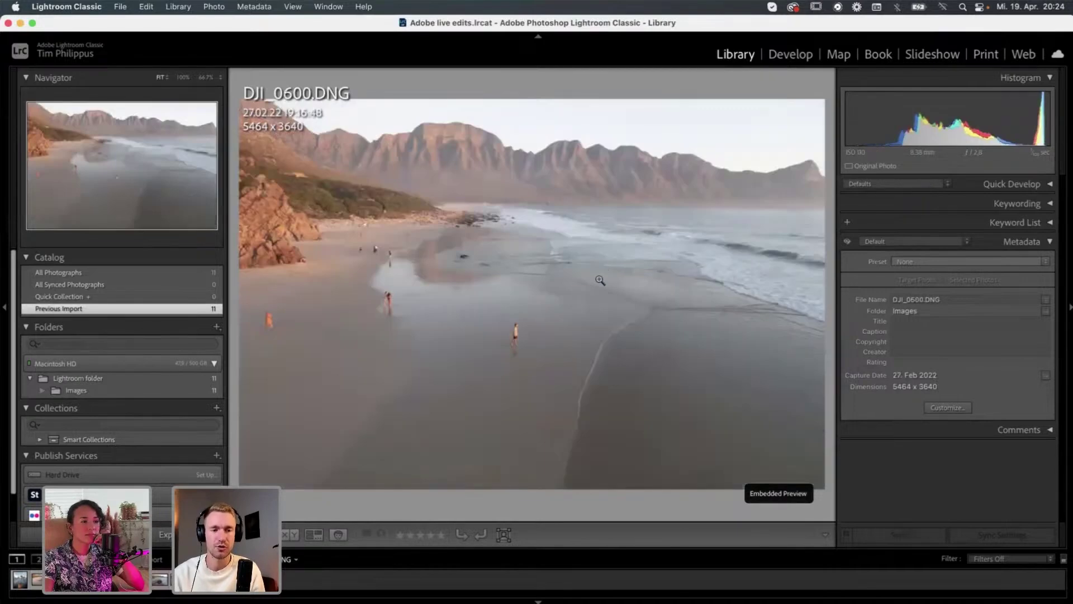
key("Left")
key("Left")
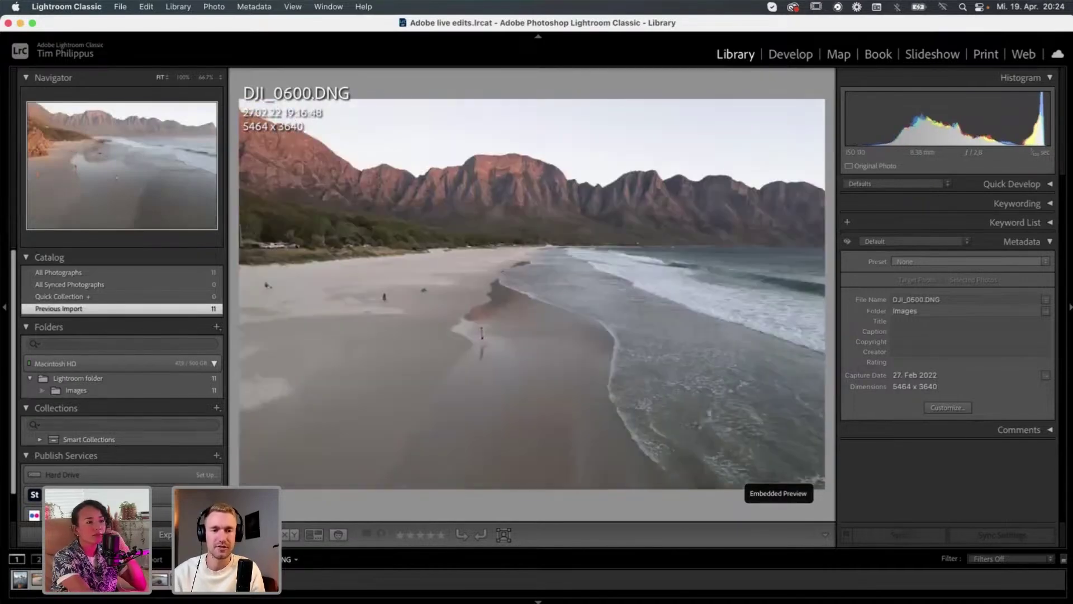
key("Right")
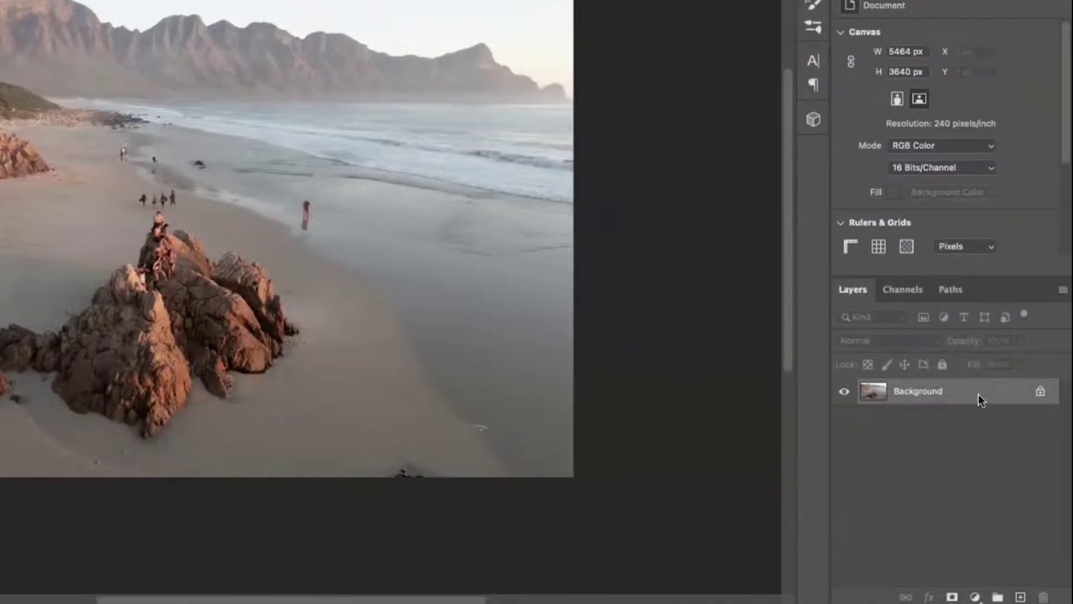
- Duplicate the Background layer and content-aware fill away the people on the rock
left_click_drag(978, 398, 1021, 596)
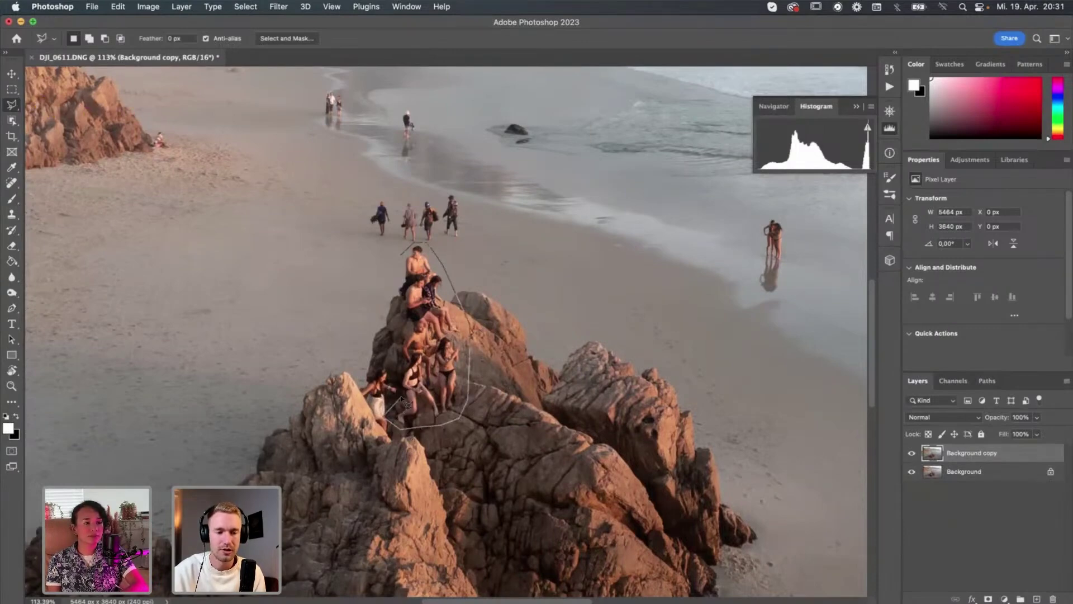
left_click(402, 257)
left_click(118, 7)
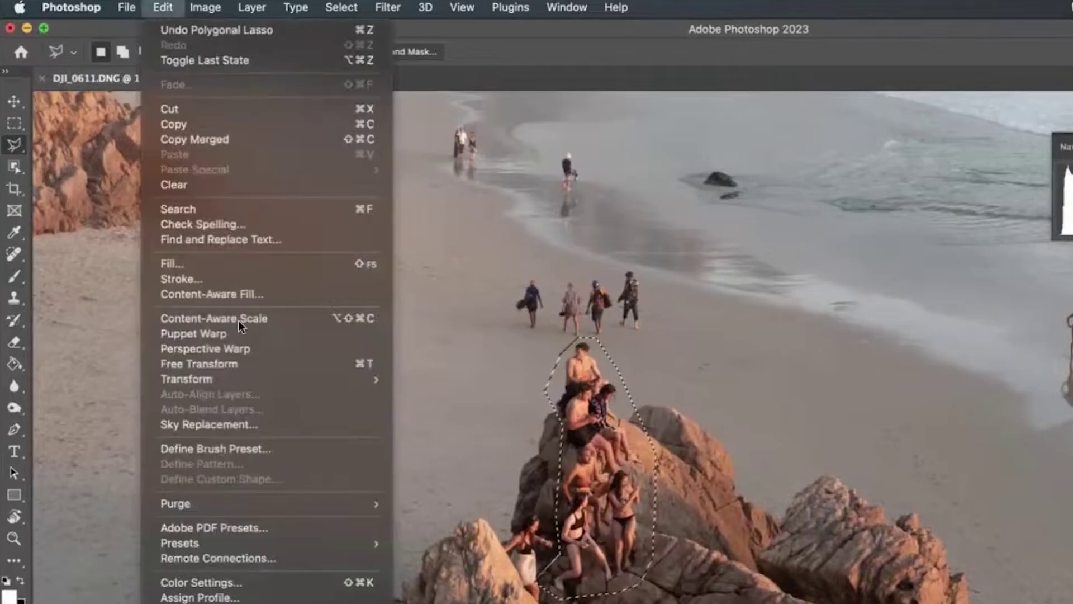
left_click(219, 264)
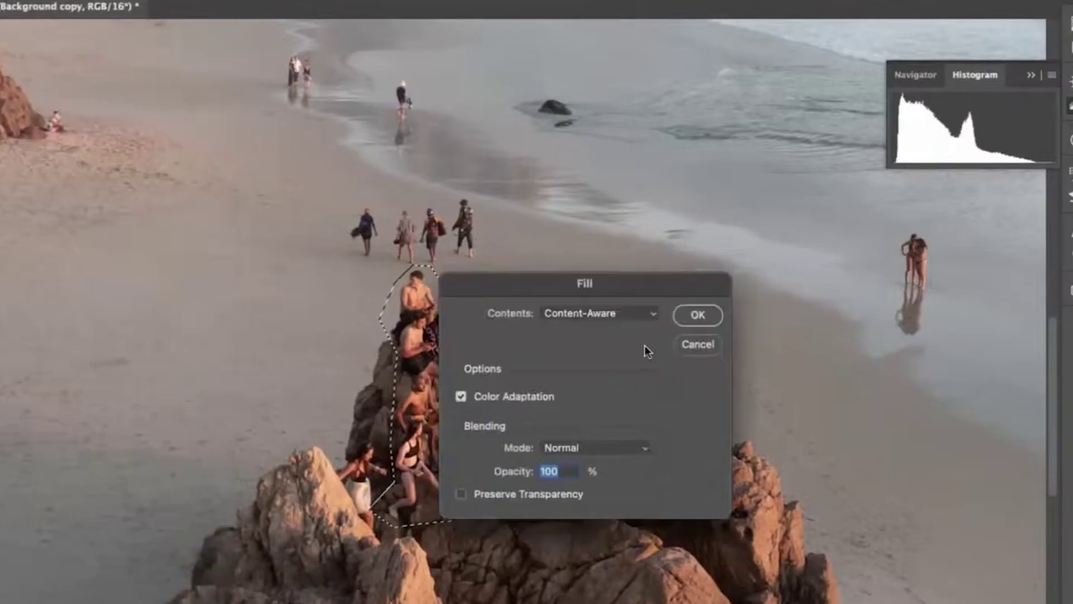
left_click(700, 319)
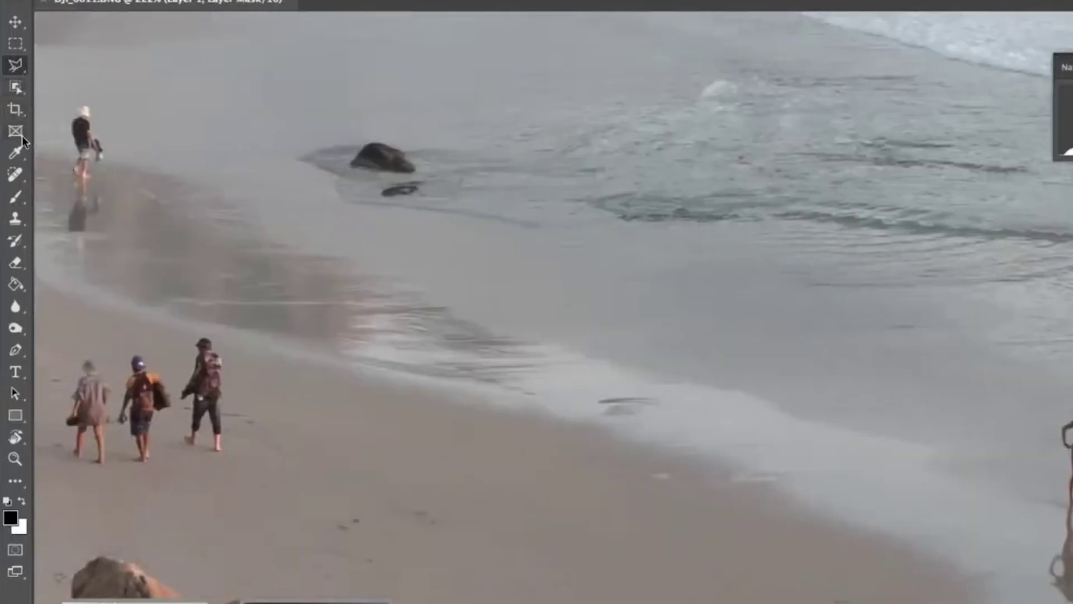
- Remove the walker at the water's edge with the Spot Healing Brush
left_click(16, 177)
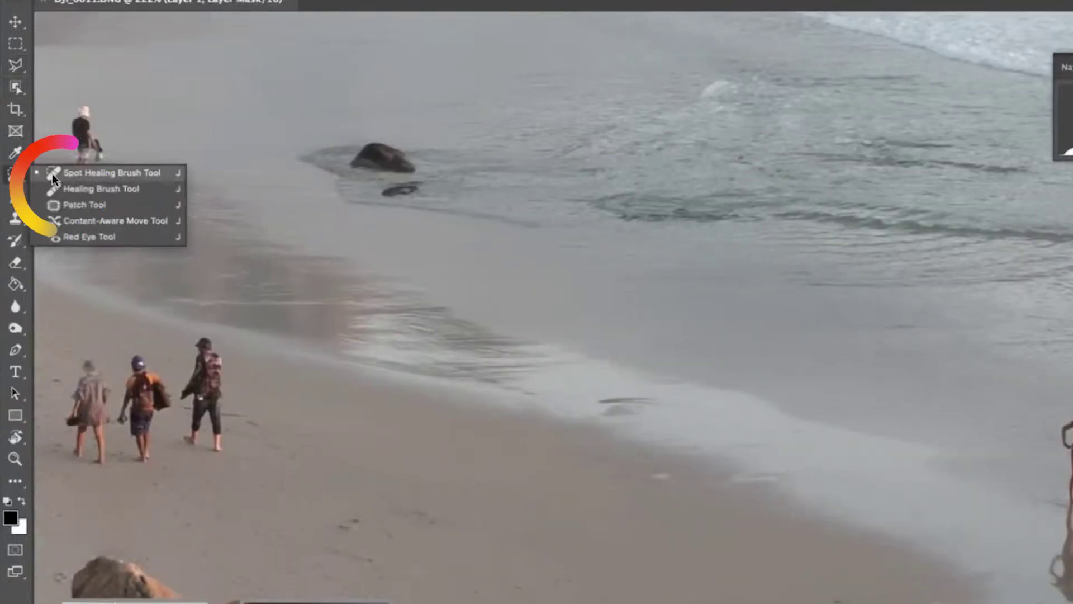
left_click(101, 172)
scroll(662, 287, "up", 5)
scroll(662, 286, "left", 4)
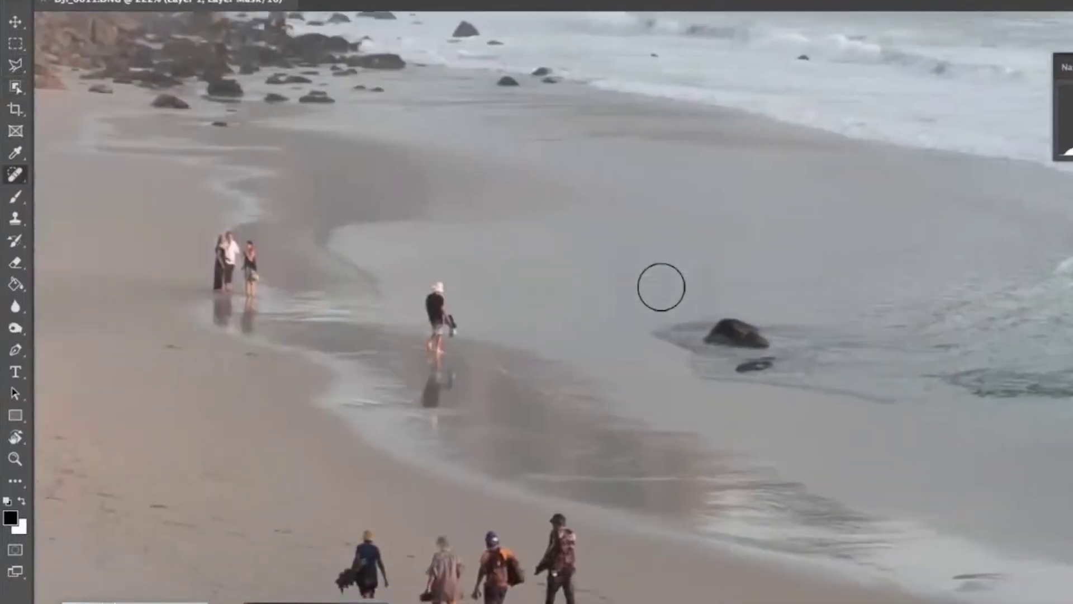
mouse_move(425, 280)
left_mouse_down()
mouse_move(439, 318)
mouse_move(426, 425)
mouse_move(450, 367)
left_mouse_up()
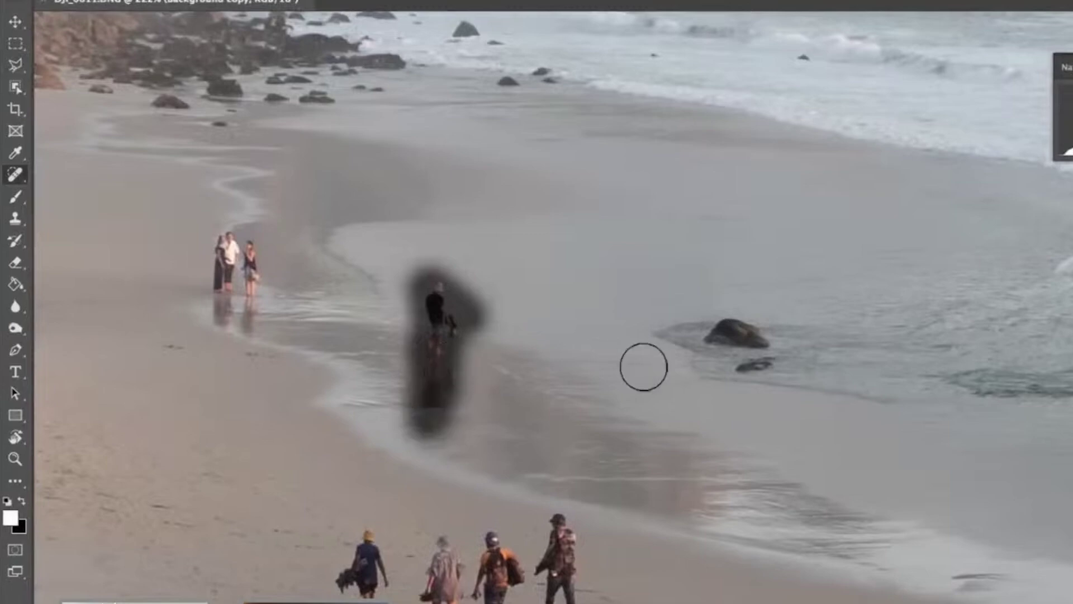
left_click_drag(644, 367, 643, 369)
scroll(617, 364, "down", 1)
scroll(618, 364, "left", 3)
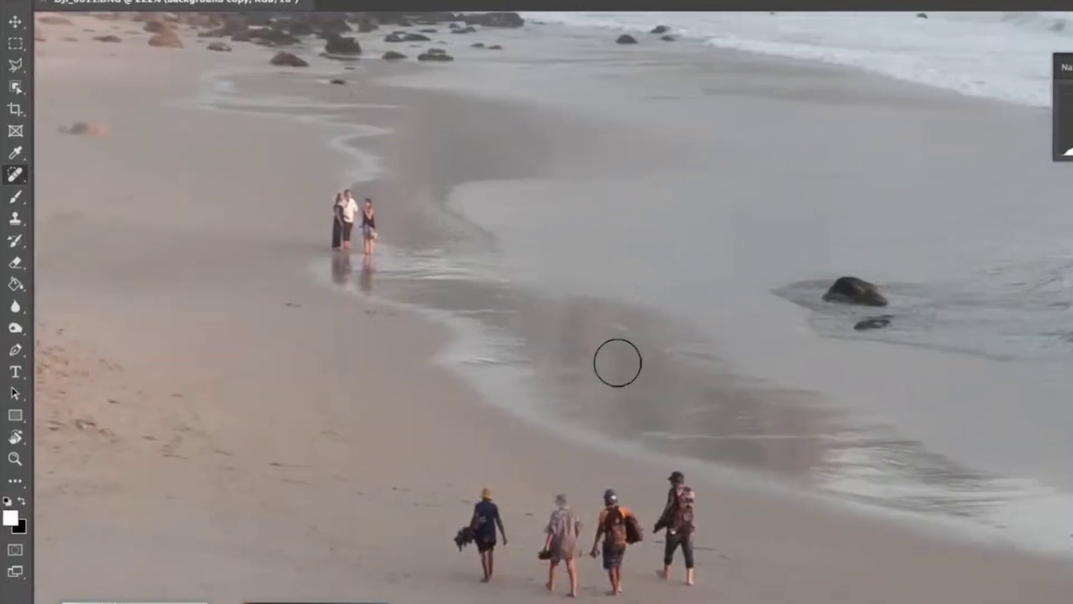
scroll(618, 363, "left", 8)
scroll(618, 363, "up", 2)
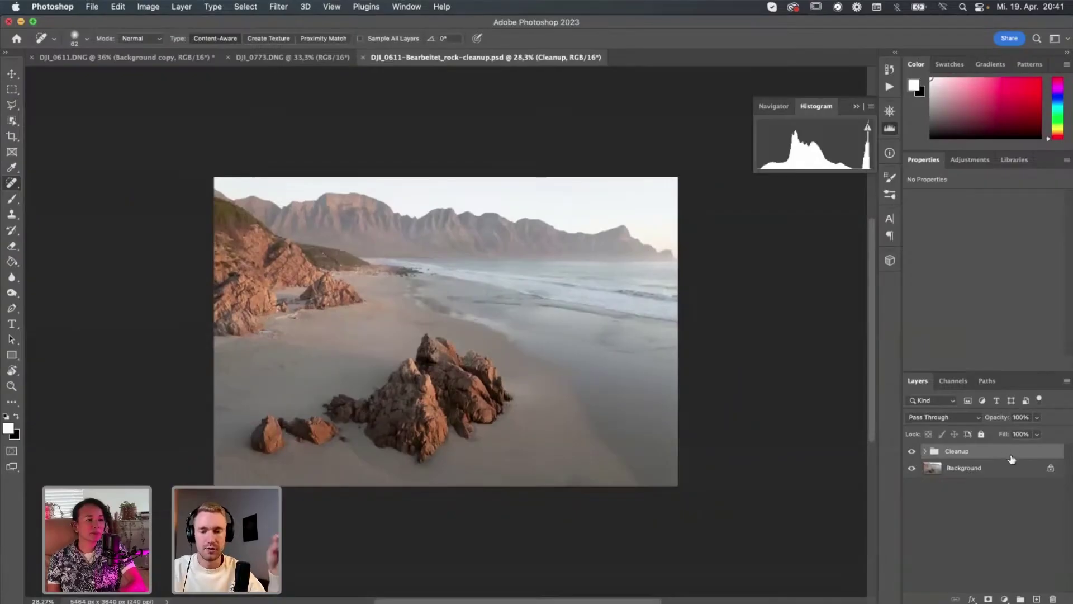
- Stamp all visible layers into a new layer and crop to a taller 4:5 frame
key("alt+shift+super+e")
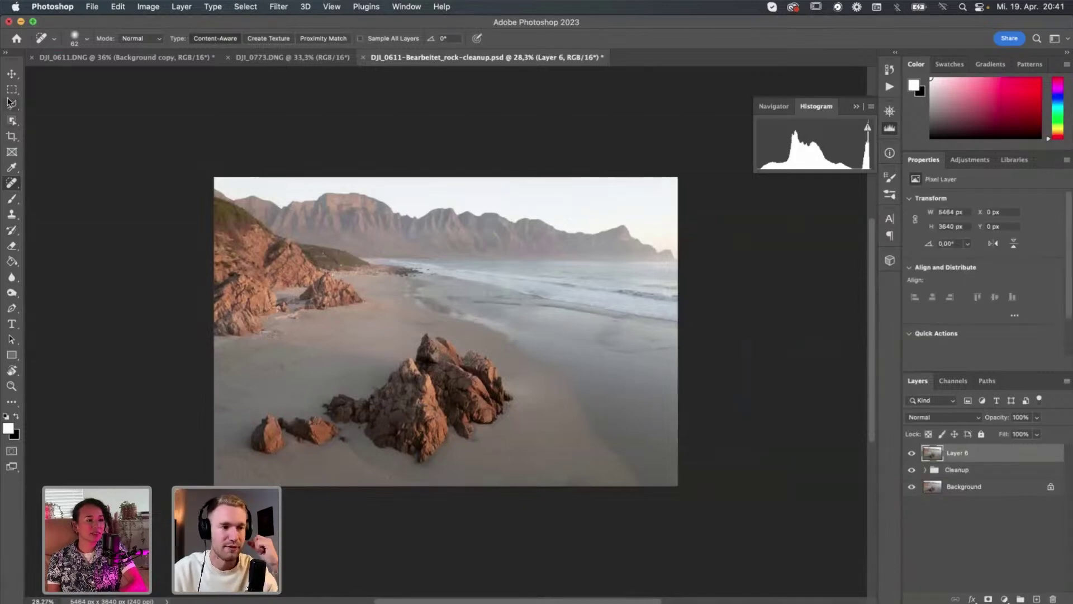
left_click(11, 136)
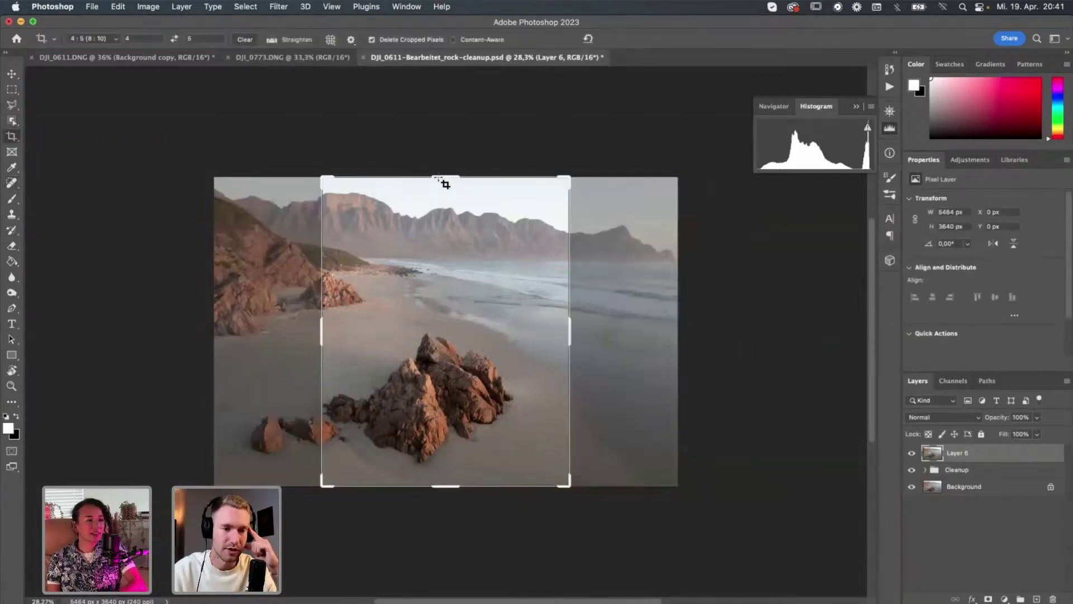
left_click_drag(442, 178, 442, 118)
key("Return")
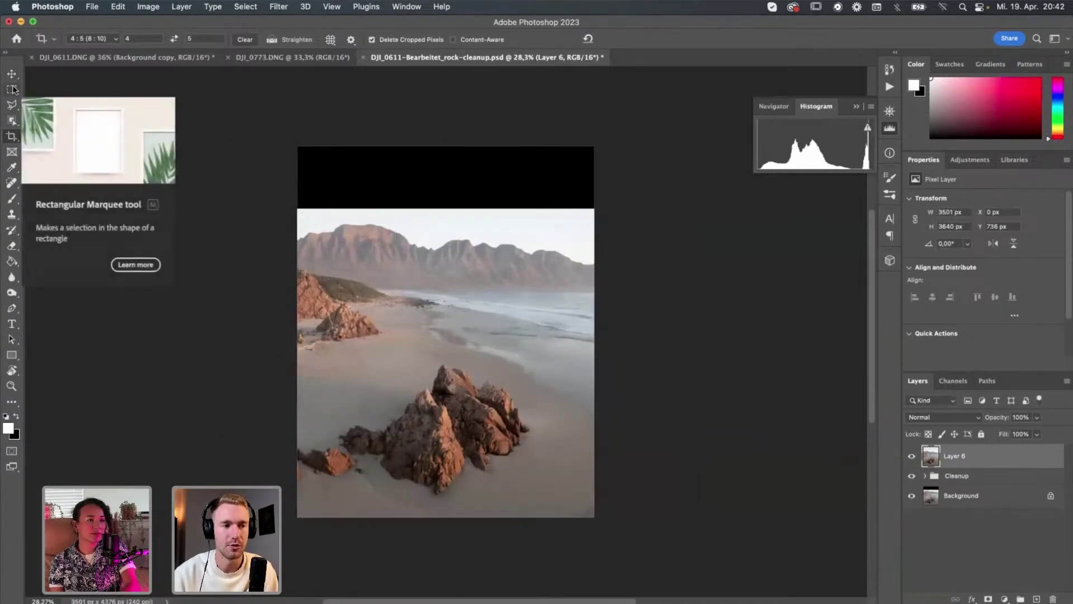
- Select the mountain band and transform it, stretching the mountains upward
left_click(12, 89)
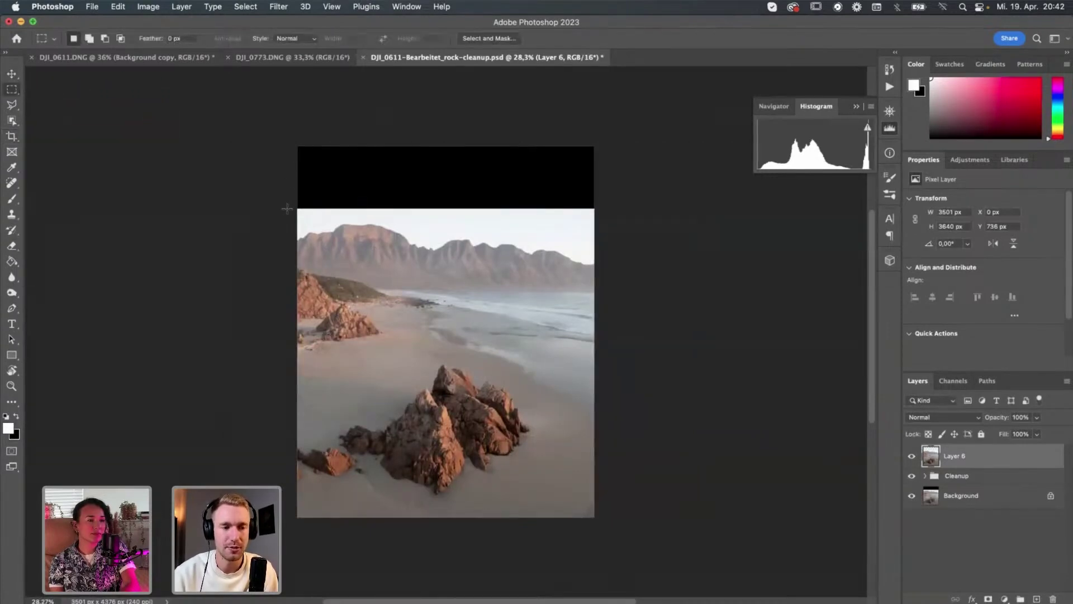
left_click_drag(285, 190, 607, 287)
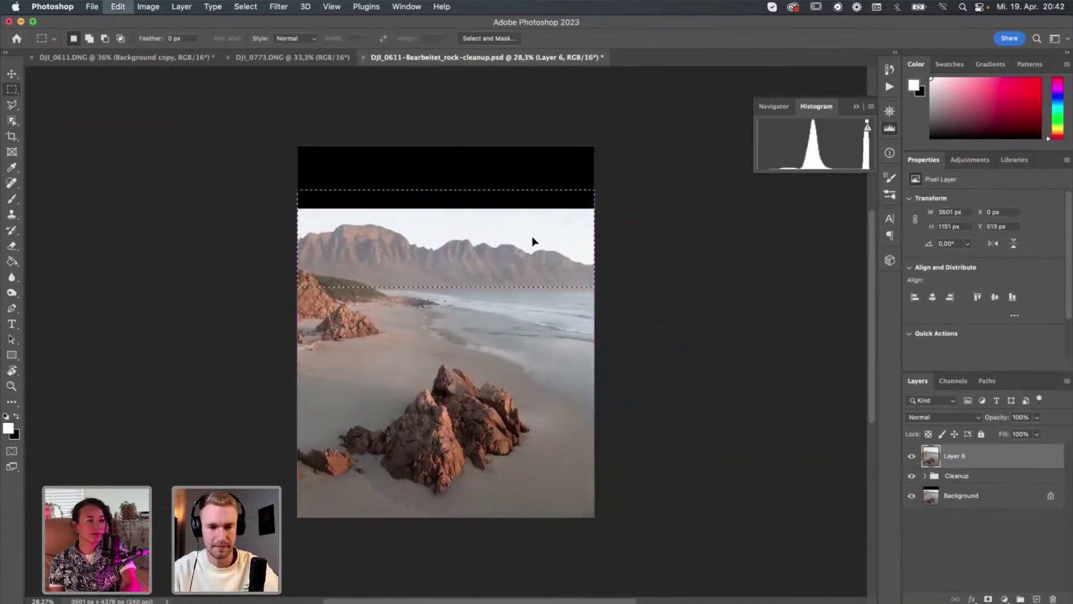
key("super+t")
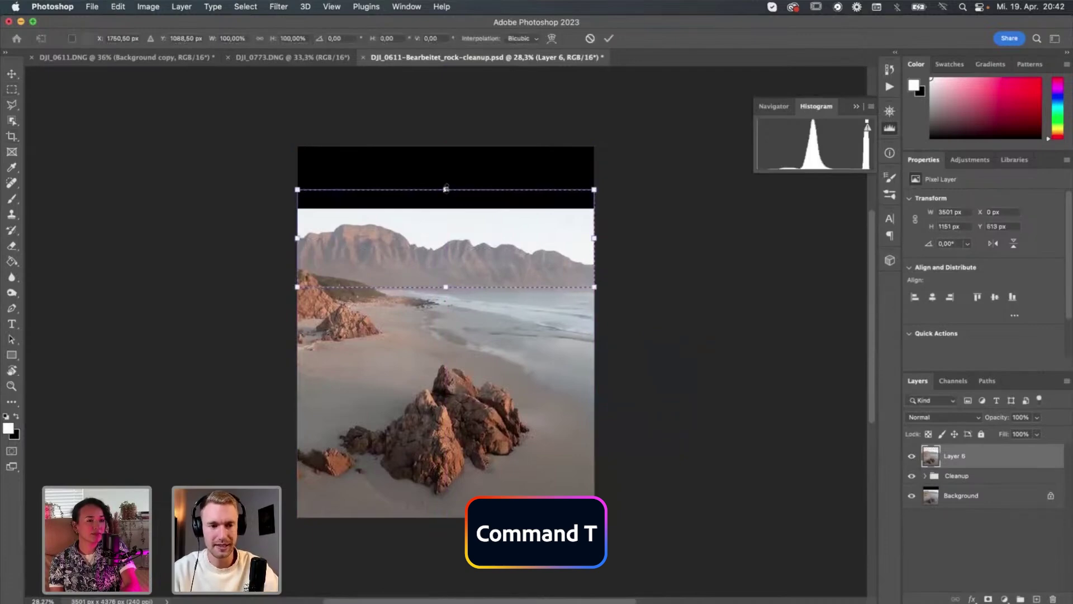
left_click_drag(446, 188, 445, 161)
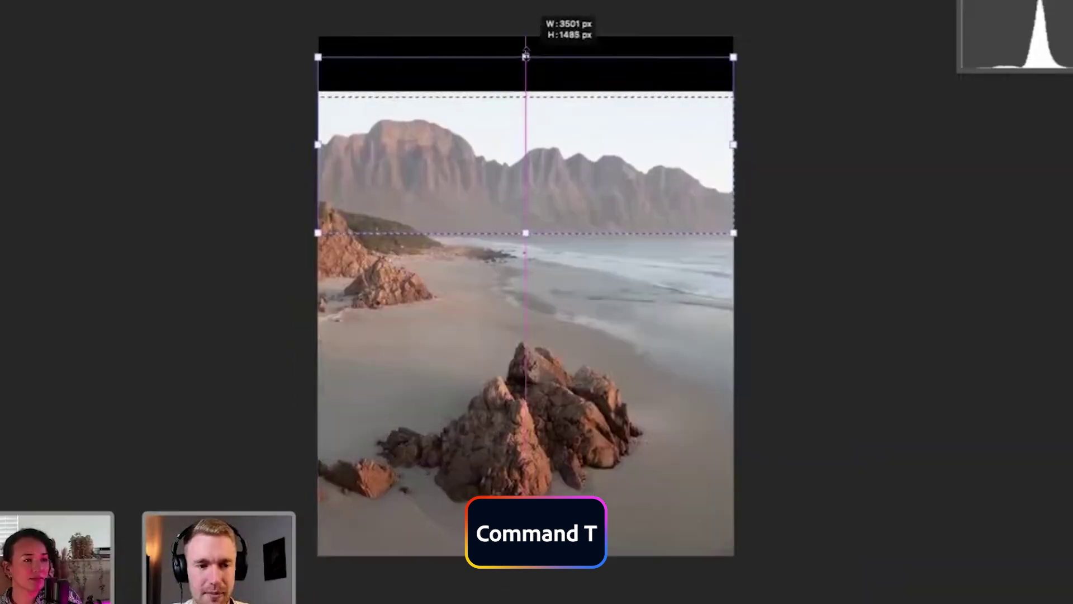
left_click_drag(526, 56, 526, 53)
key("Return")
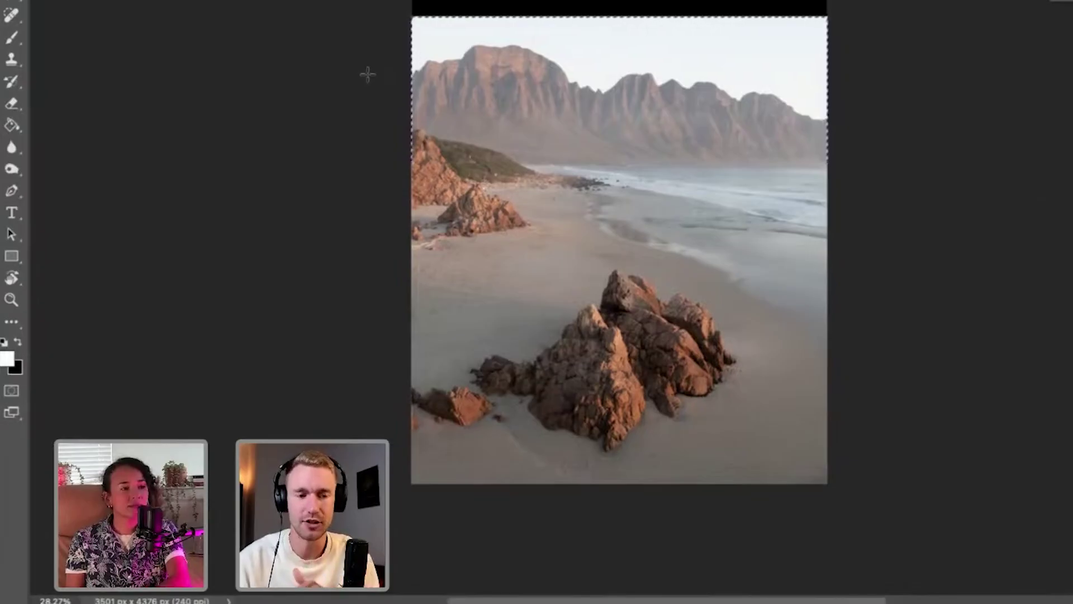
- Content-aware fill the empty black band above the mountains with sky
left_click(367, 74)
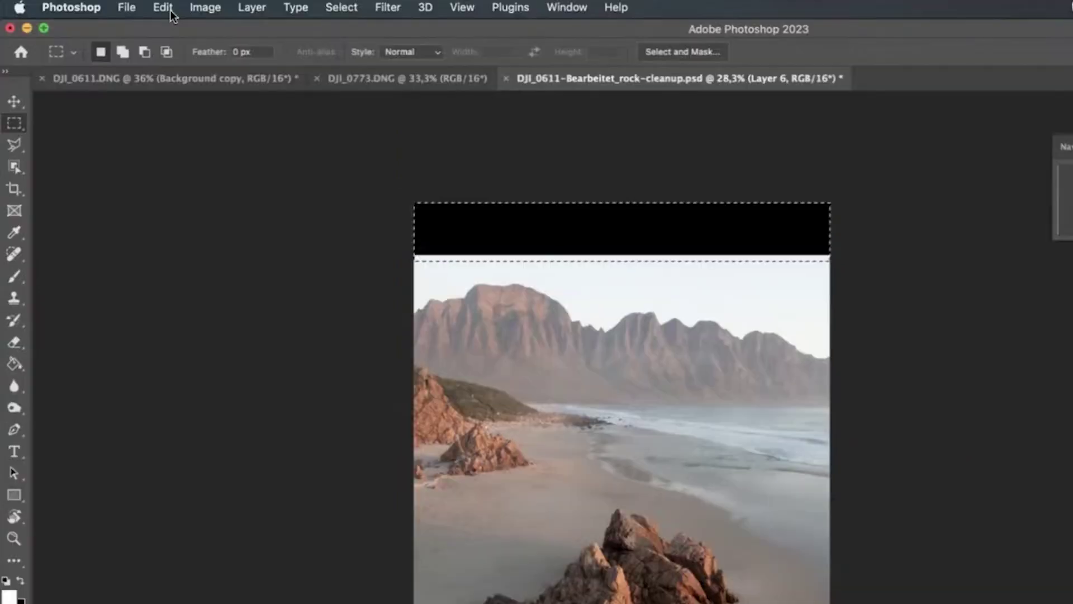
left_click(170, 9)
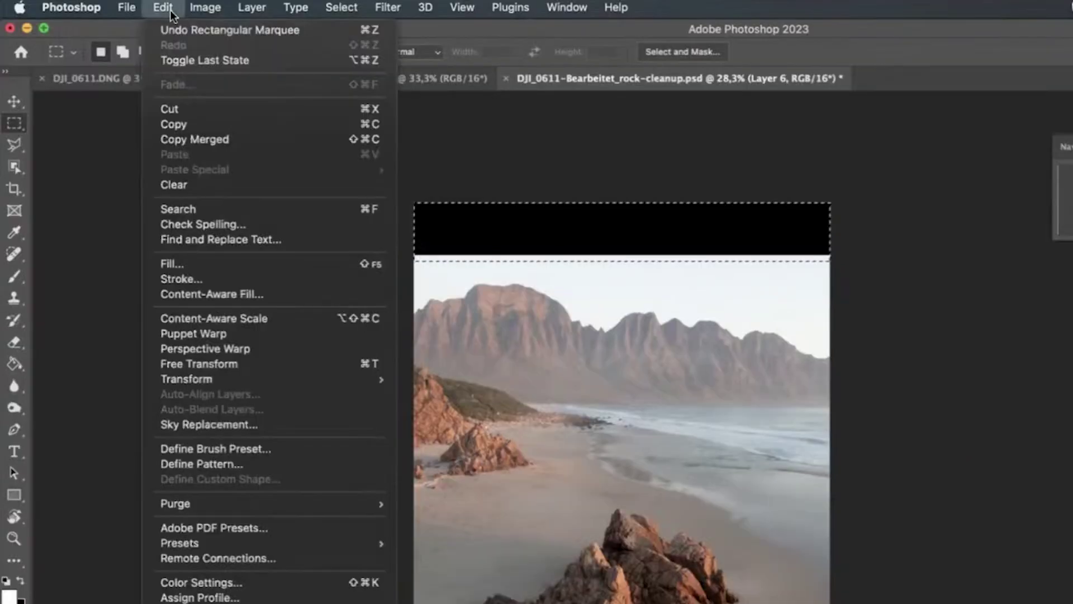
left_click(197, 264)
left_click(858, 385)
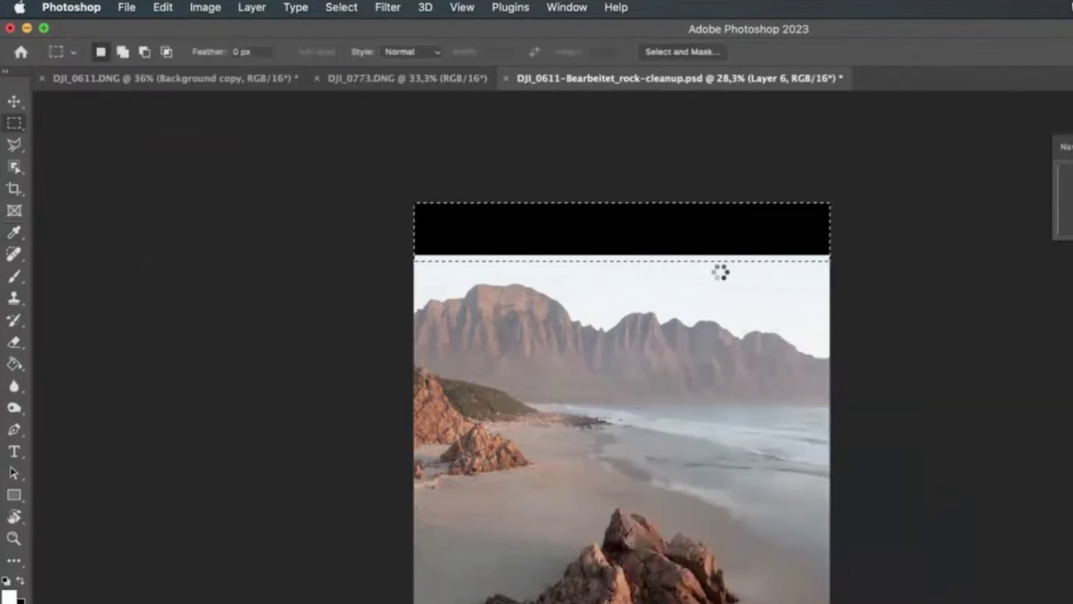
key("v")
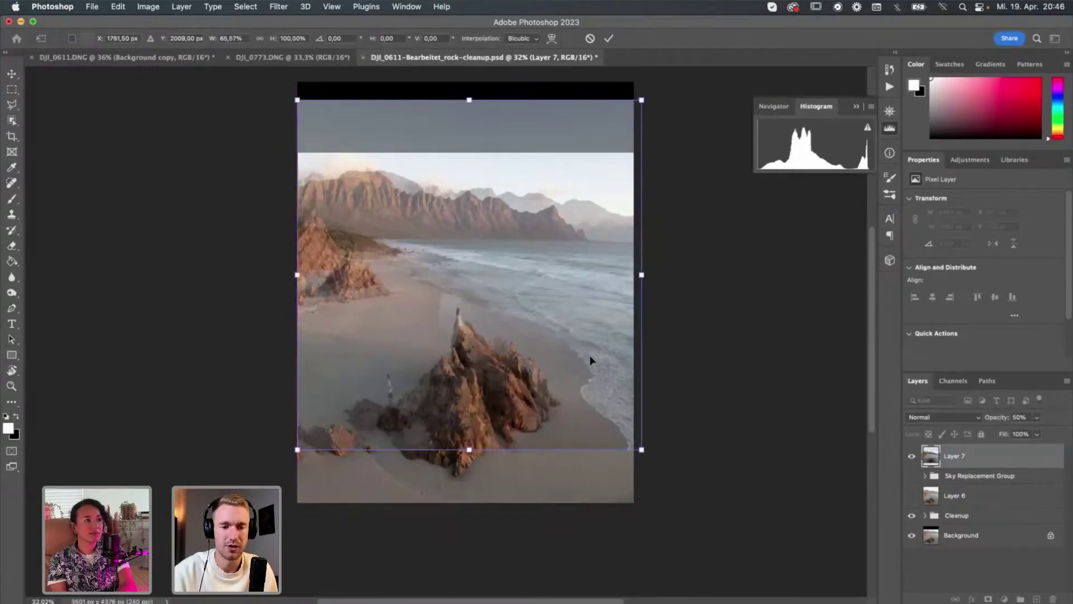
- Move Layer 7 down, stretch it taller, and paint its mask to reveal clouds over the mountains
left_click_drag(540, 324, 542, 336)
left_click_drag(468, 116, 470, 91)
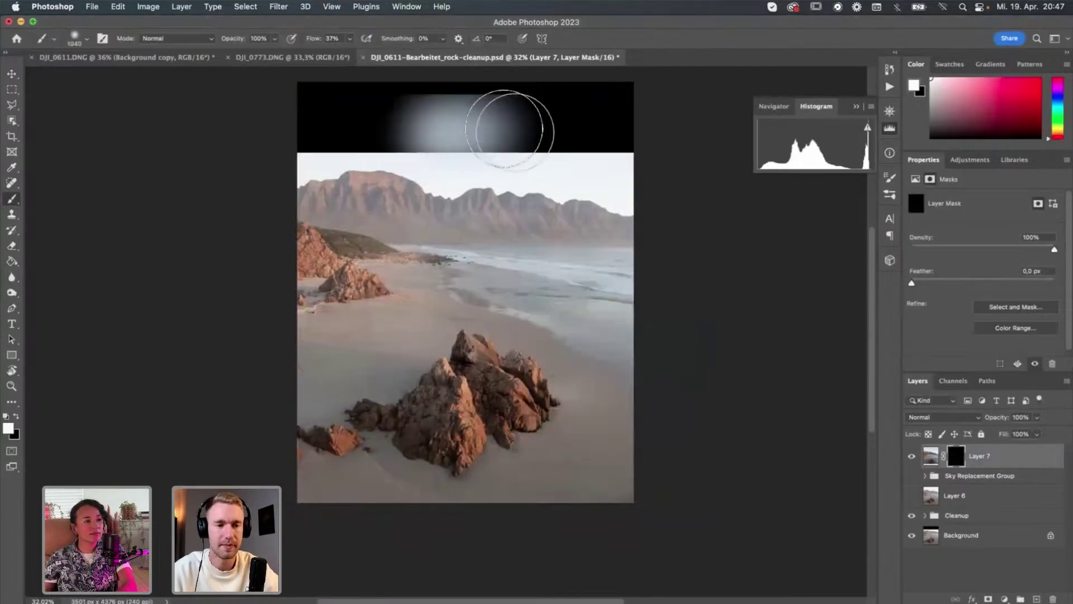
mouse_move(504, 130)
left_mouse_down()
mouse_move(334, 144)
mouse_move(316, 131)
mouse_move(335, 173)
mouse_move(443, 167)
mouse_move(439, 178)
mouse_move(659, 199)
mouse_move(527, 216)
mouse_move(554, 217)
left_mouse_up()
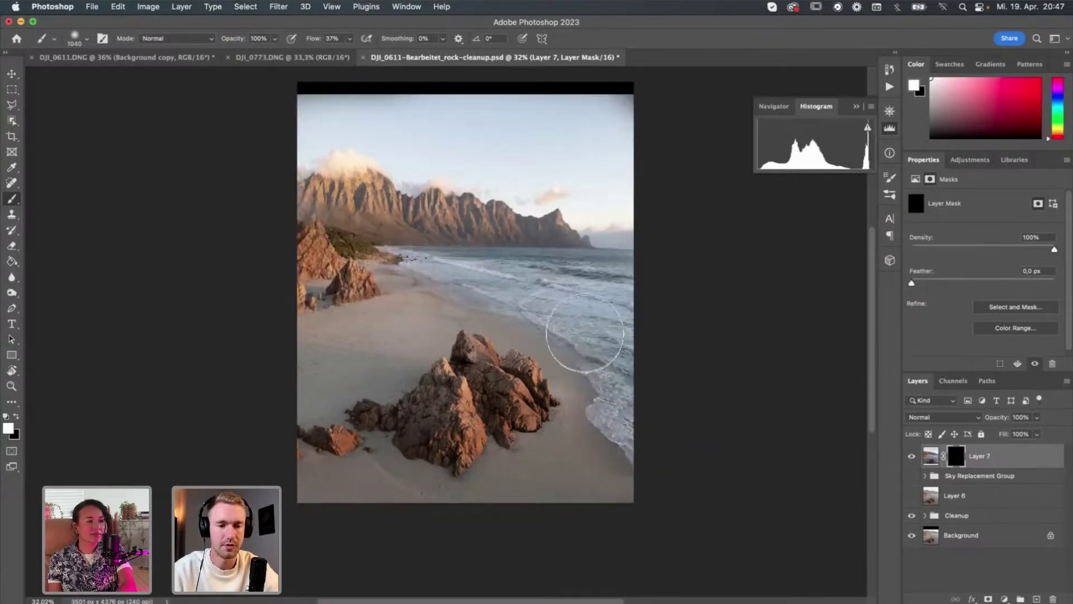